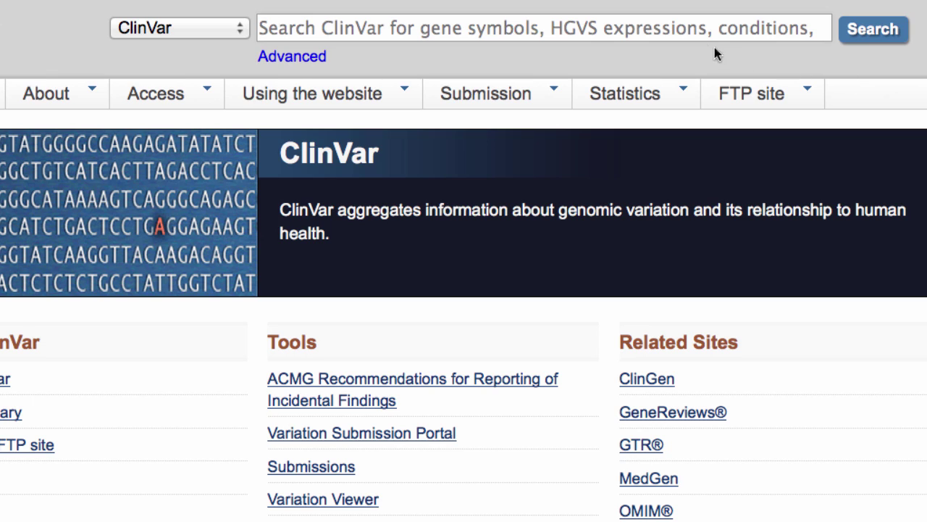
# - Search ClinVar for zeb2, listing 203 ZEB2 variant results
pyautogui.write('zeb2')
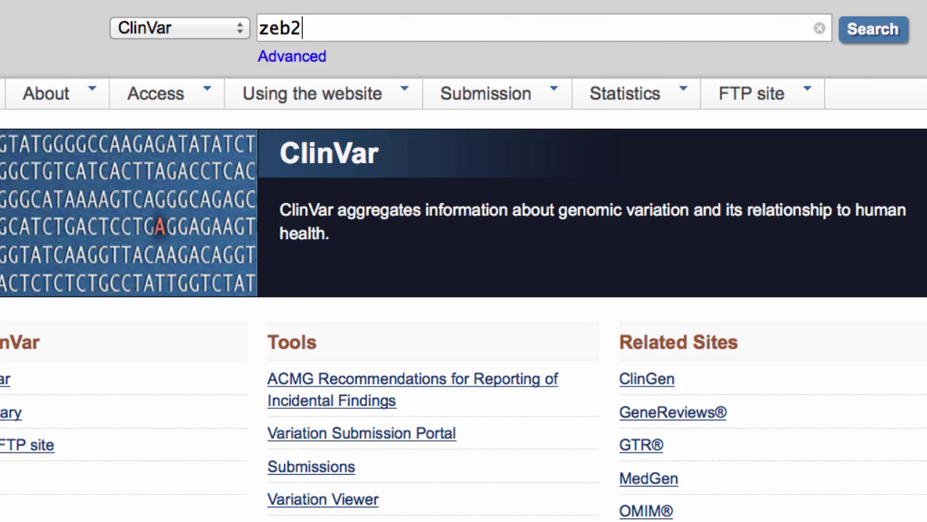
pyautogui.click(849, 38)
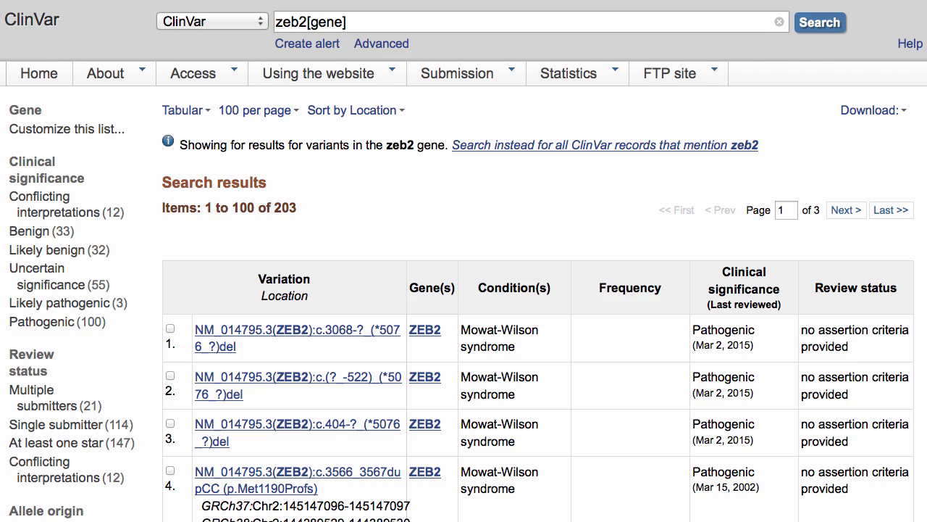
# - Filter the ZEB2 results by variant length 'Between 500 kb and 1 Mb', leaving 4 items
pyautogui.scroll(-15, 464, 290)
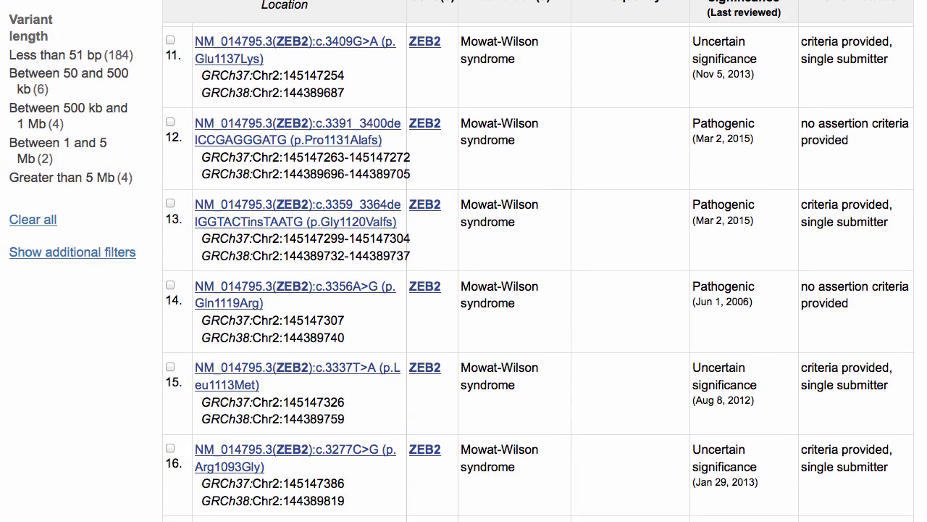
pyautogui.click(86, 113)
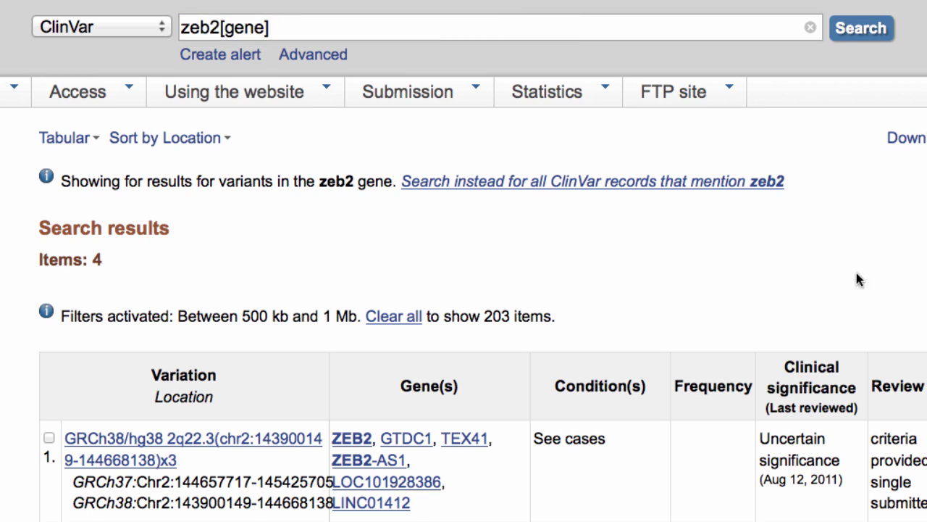
# - Clear the filter and search NM_004333.4:c.1799T>A to open the BRAF p.Val600Glu record
pyautogui.click(393, 316)
pyautogui.moveTo(298, 29); pyautogui.dragTo(164, 29)
pyautogui.write('NM_004333.4:c.1799T>A')
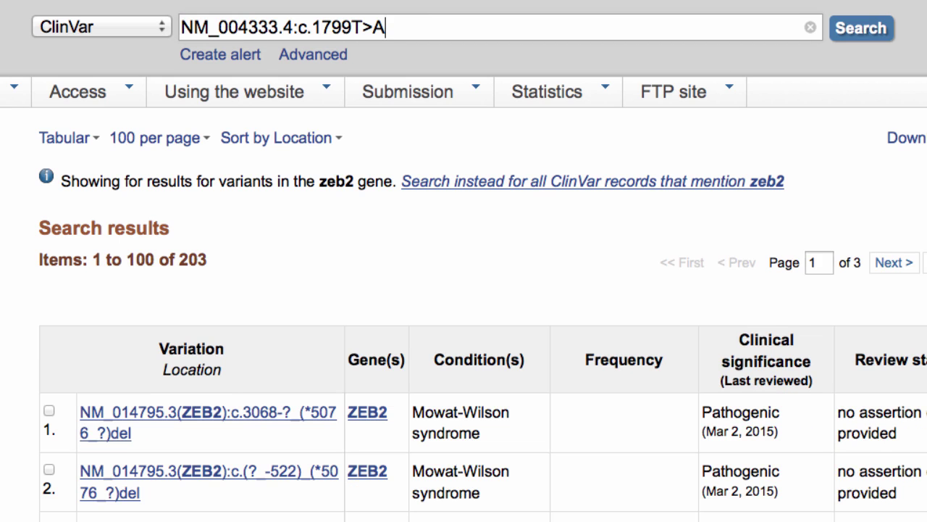
pyautogui.press('Return')
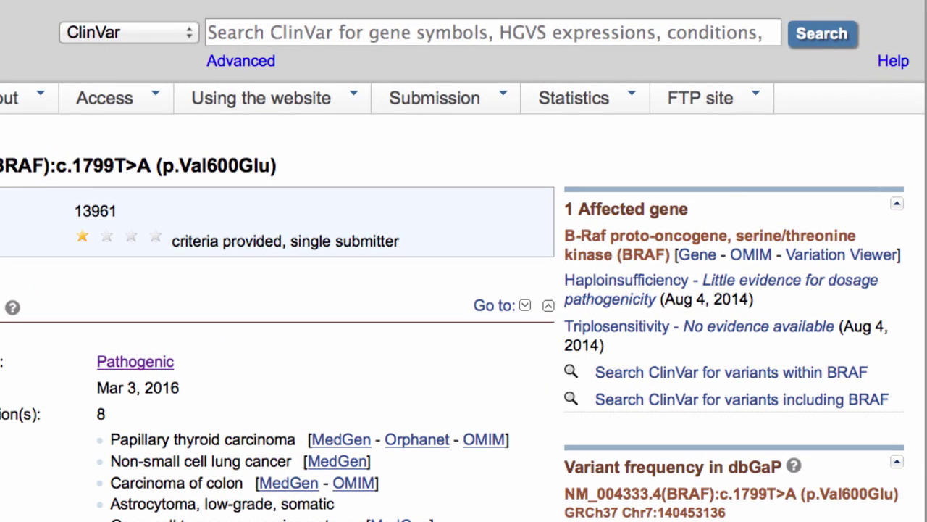
# - Edit the search box query to rs113488022
pyautogui.write('1799T>A BRAF')
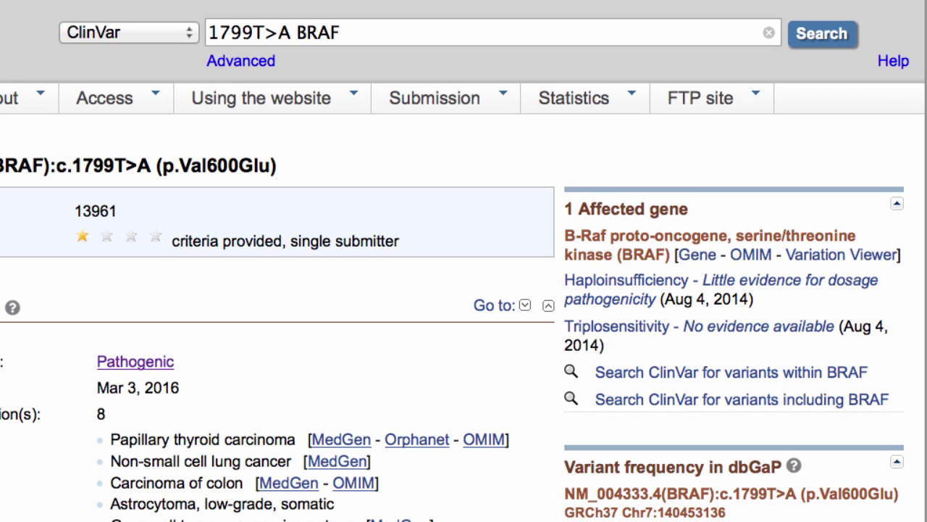
pyautogui.moveTo(341, 32); pyautogui.dragTo(299, 32)
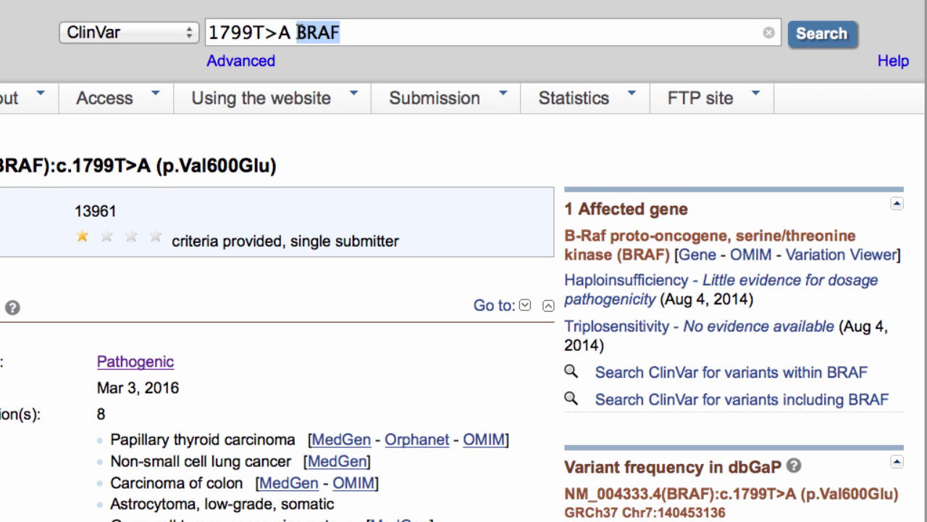
pyautogui.press('BackSpace')
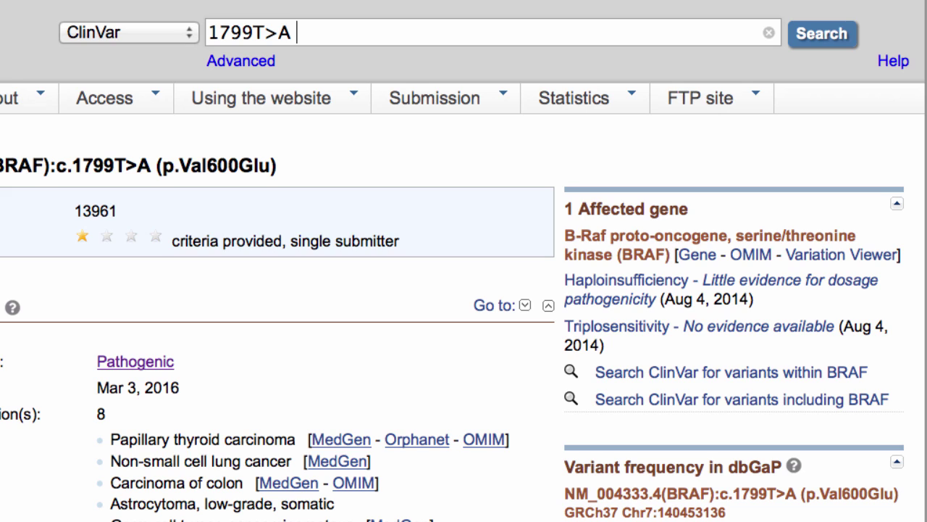
pyautogui.moveTo(293, 32); pyautogui.dragTo(203, 27)
pyautogui.write('rs113488022')
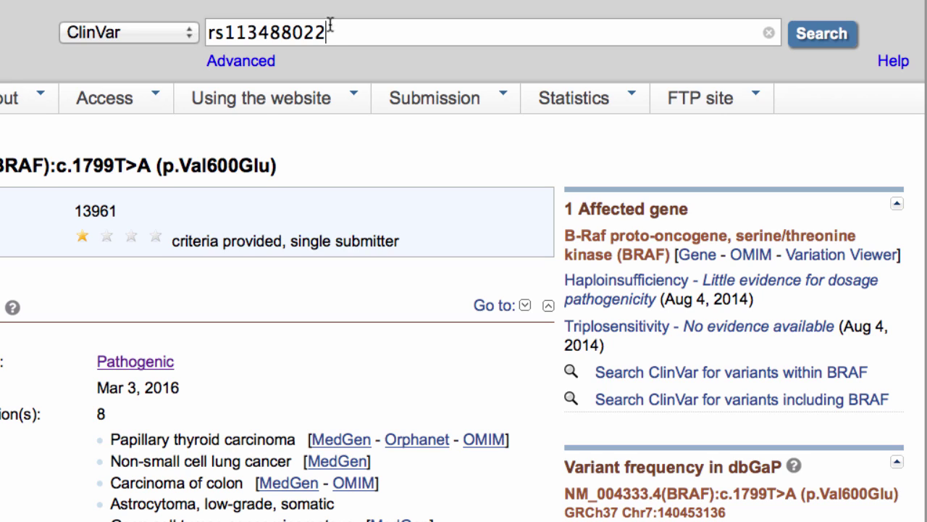
# - Change the query to NP_004324.2:p.Val600Glu, then shorten it to V600E
pyautogui.moveTo(329, 30); pyautogui.dragTo(204, 32)
pyautogui.write('NP_004324.2:p.Val600Glu')
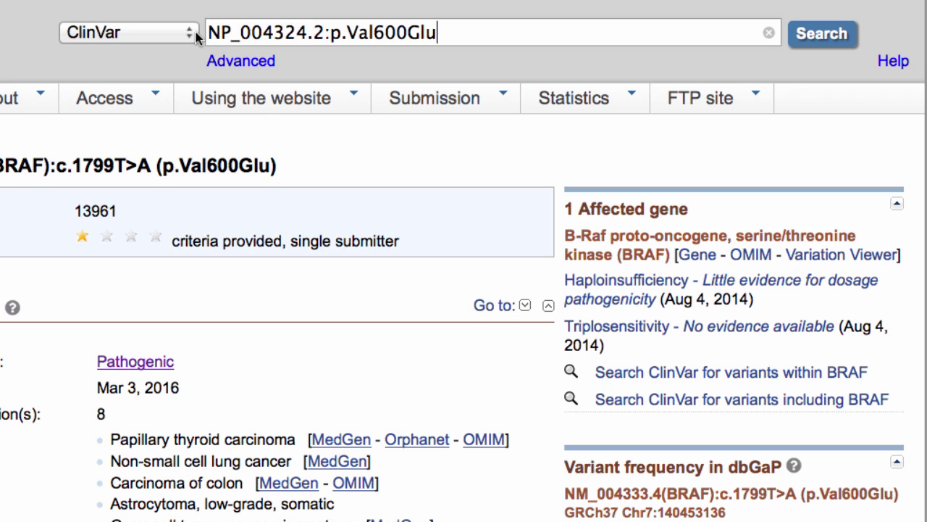
pyautogui.moveTo(326, 32); pyautogui.dragTo(197, 29)
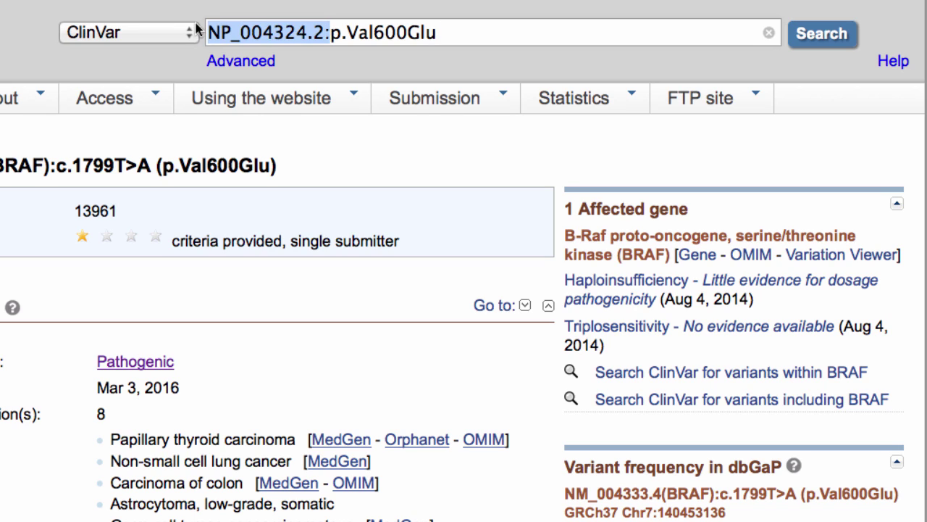
pyautogui.press('BackSpace')
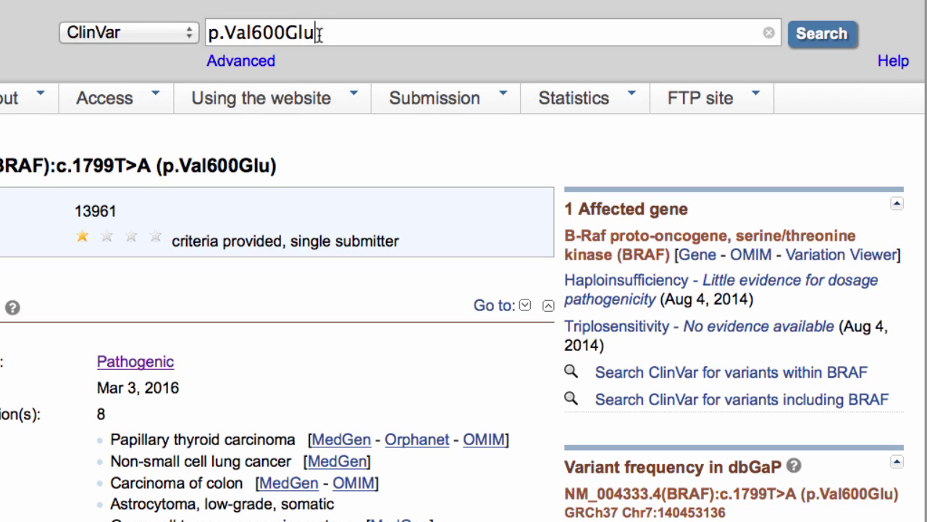
pyautogui.moveTo(316, 32); pyautogui.dragTo(189, 29)
pyautogui.write('V600E')
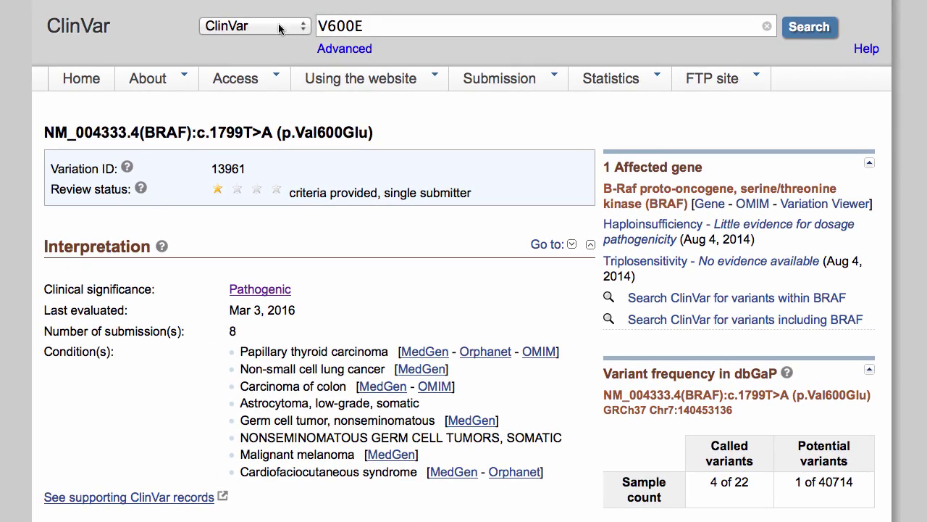
# - Return to the ClinVar home page and launch Variation Viewer on the ZEB2 region
pyautogui.click(110, 38)
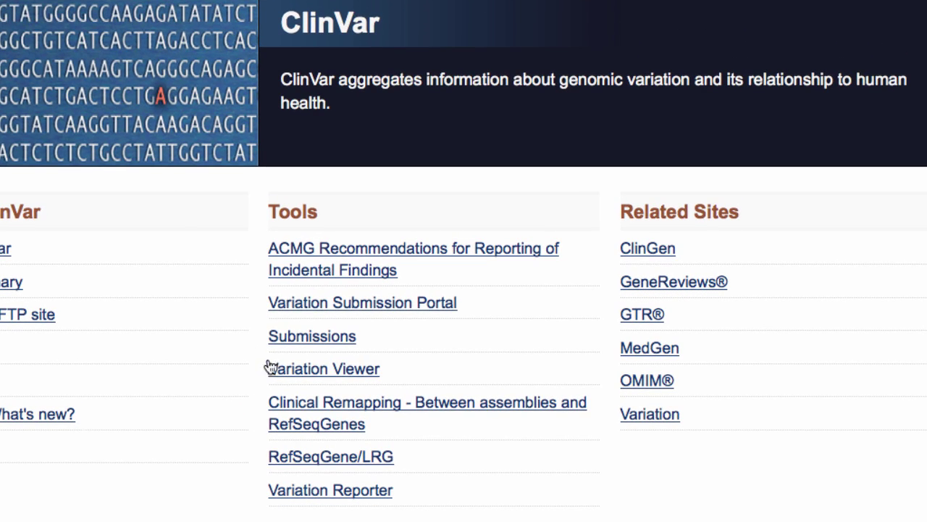
pyautogui.click(280, 381)
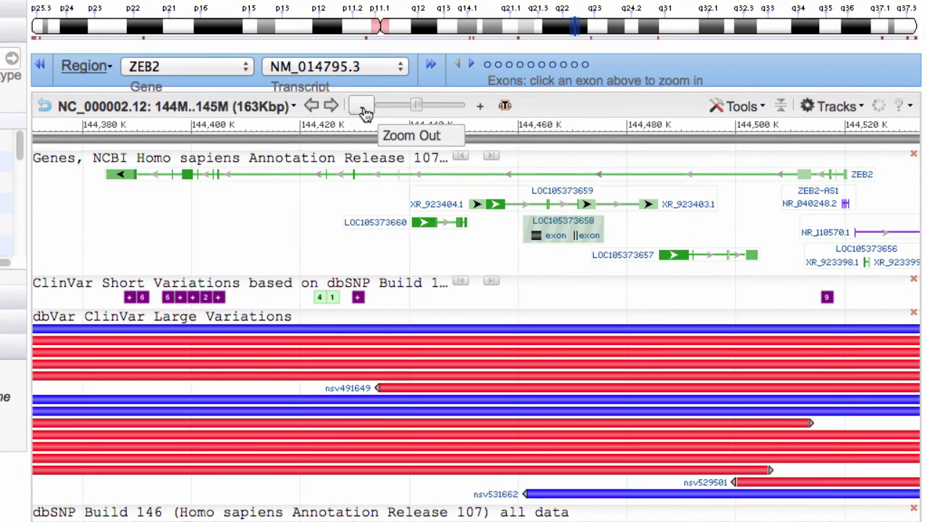
# - Zoom out to 653 Kbp, then in to one ZEB2 exon and a 40 bp sequence view
pyautogui.click(362, 107)
pyautogui.click(364, 110)
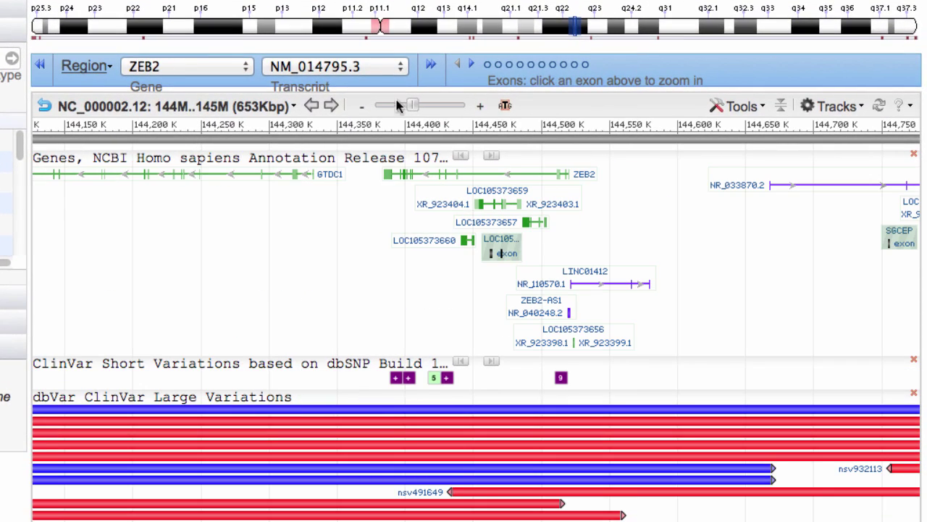
pyautogui.click(502, 69)
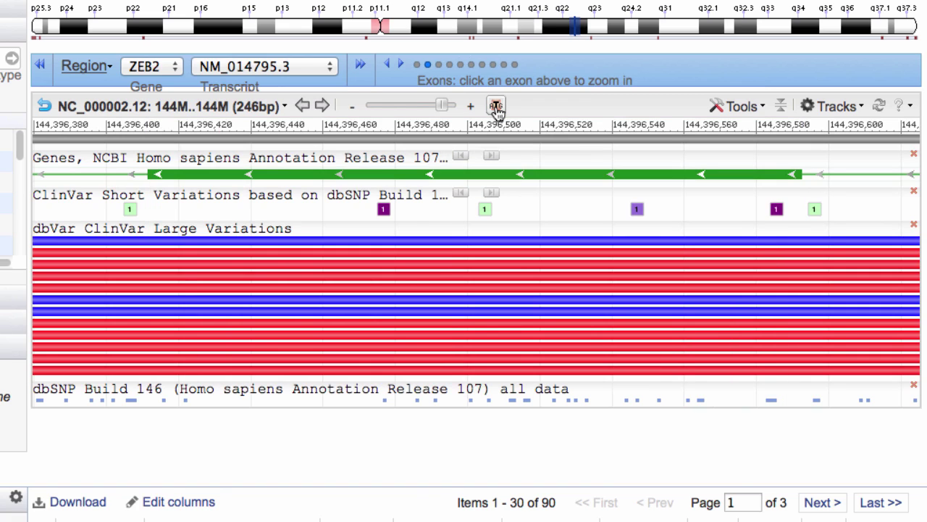
pyautogui.click(496, 107)
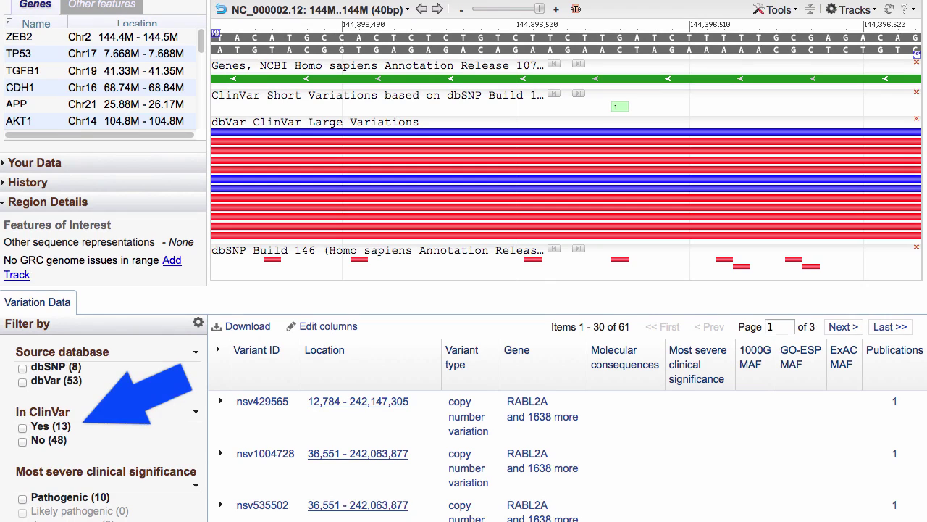
# - Filter to the 13 In ClinVar variants and open the Pathogenic nsv529580 record
pyautogui.click(23, 428)
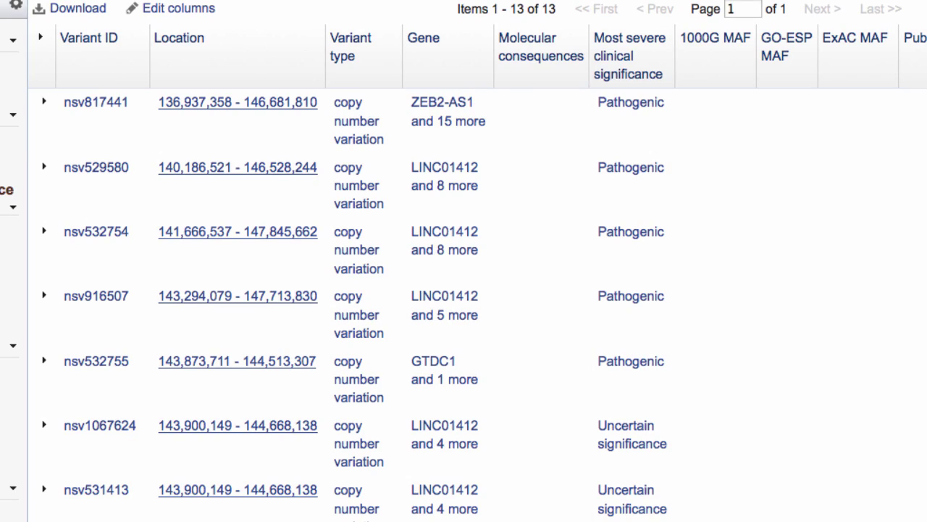
pyautogui.click(641, 172)
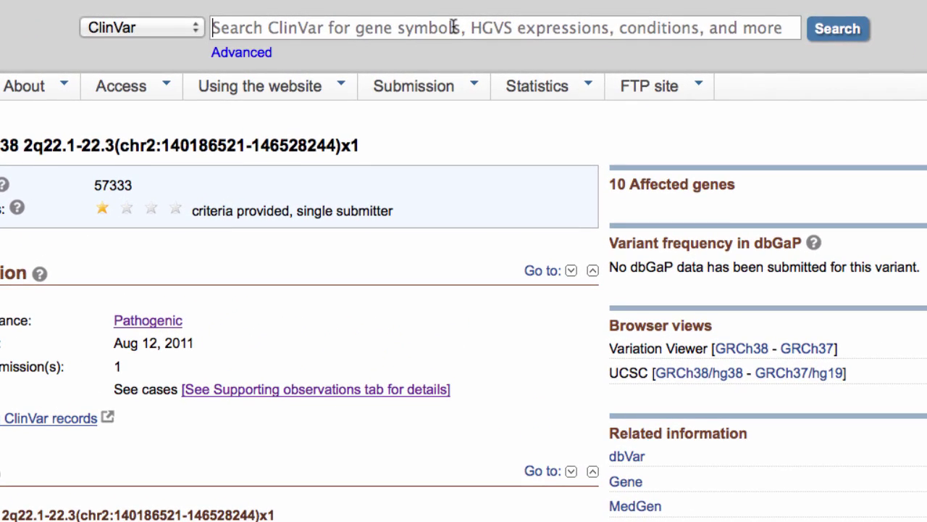
# - Search ClinVar for 'cystic fibrosis', then for 'hypertonia seizures', giving 25 results
pyautogui.write('cystic fibrosis')
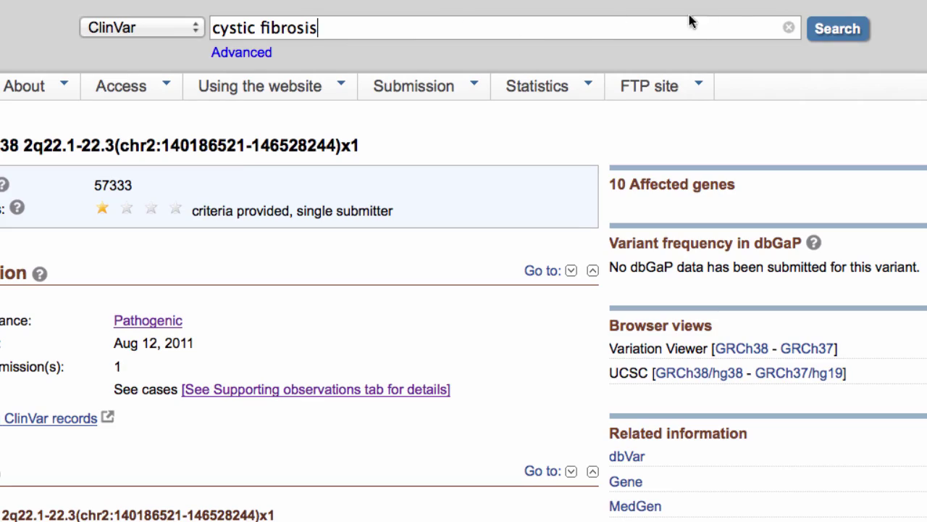
pyautogui.click(814, 33)
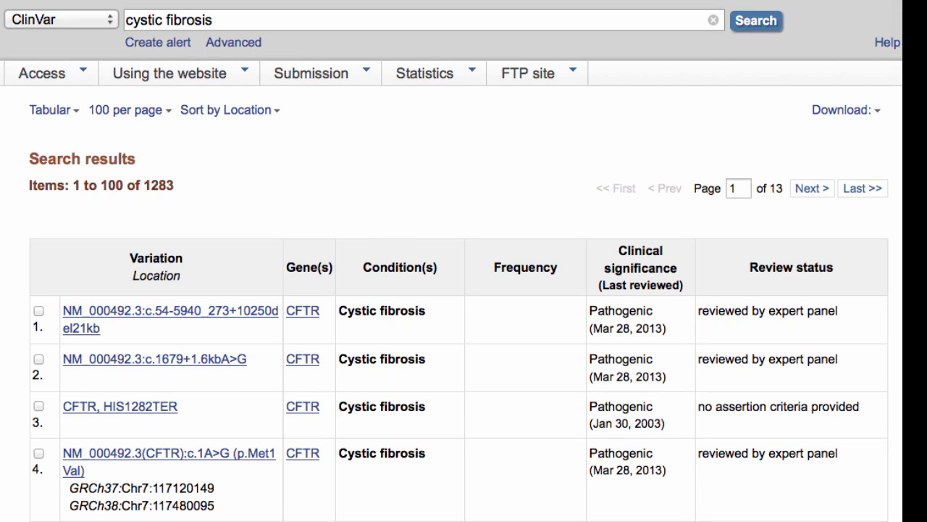
pyautogui.moveTo(253, 19); pyautogui.dragTo(117, 41)
pyautogui.write('hypertonia seizures')
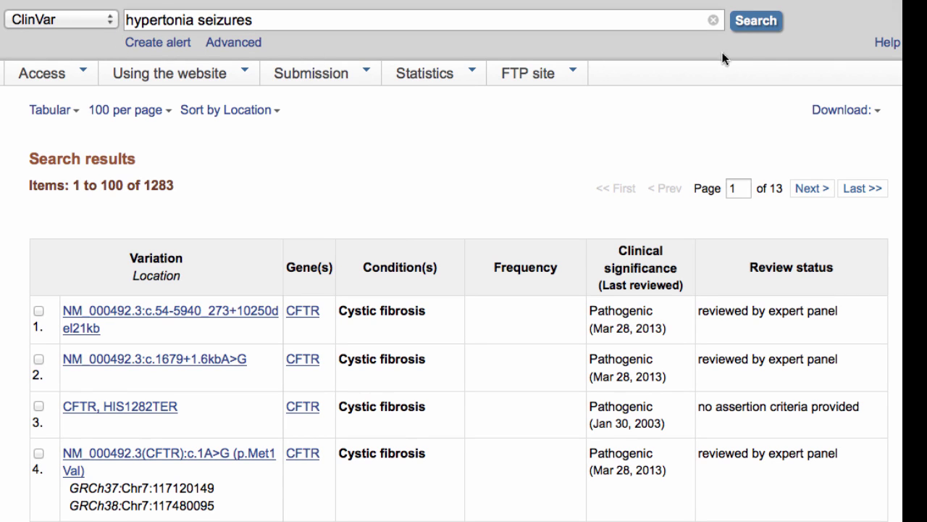
pyautogui.click(755, 29)
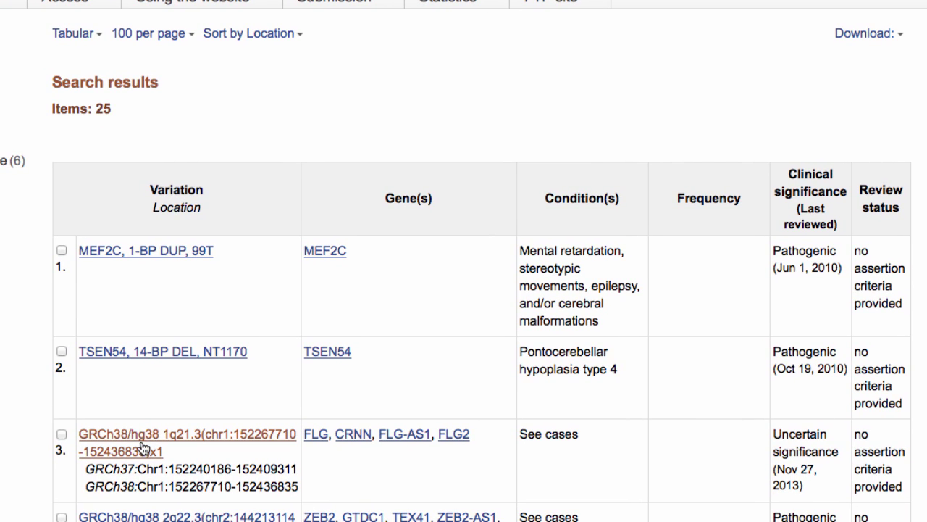
# - Open the 1q21.3 copy number loss record and view its Supporting observations showing seizures and hypertonia
pyautogui.click(143, 447)
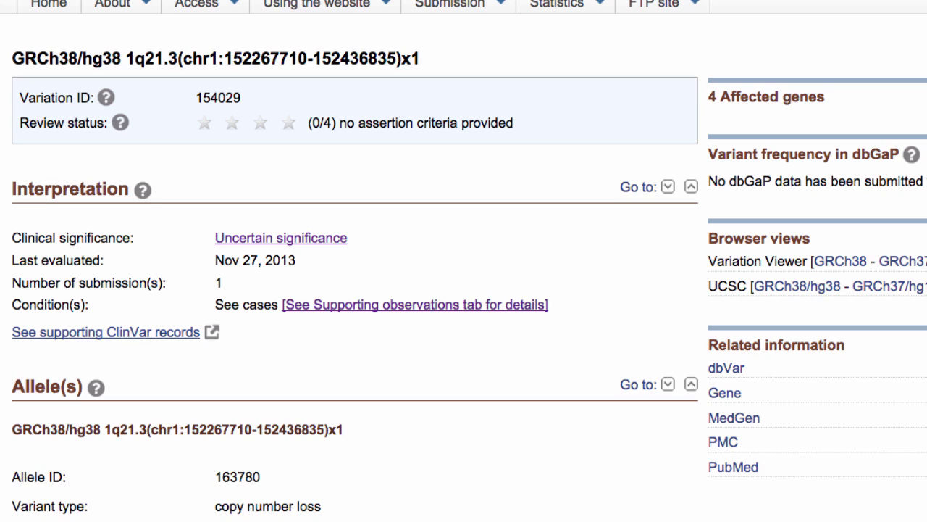
pyautogui.scroll(-5, 464, 260)
pyautogui.scroll(-4, 464, 261)
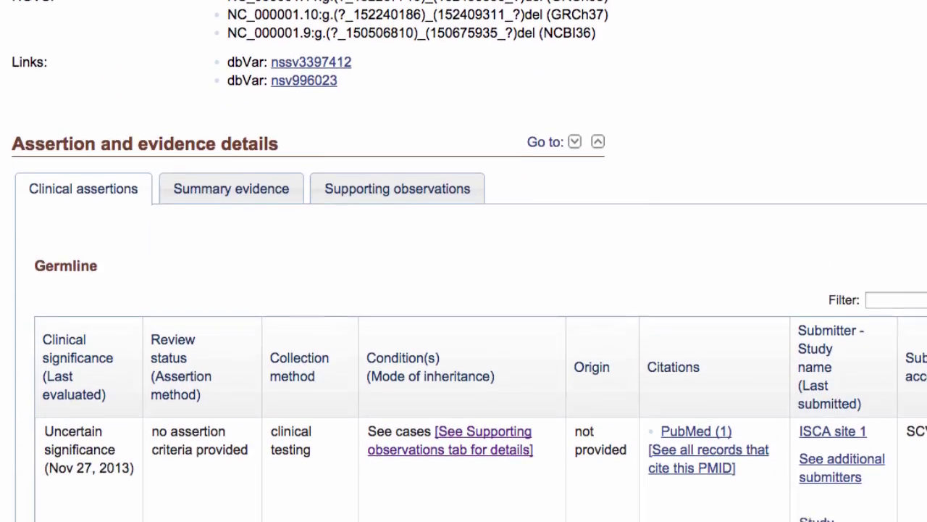
pyautogui.scroll(-2, 464, 261)
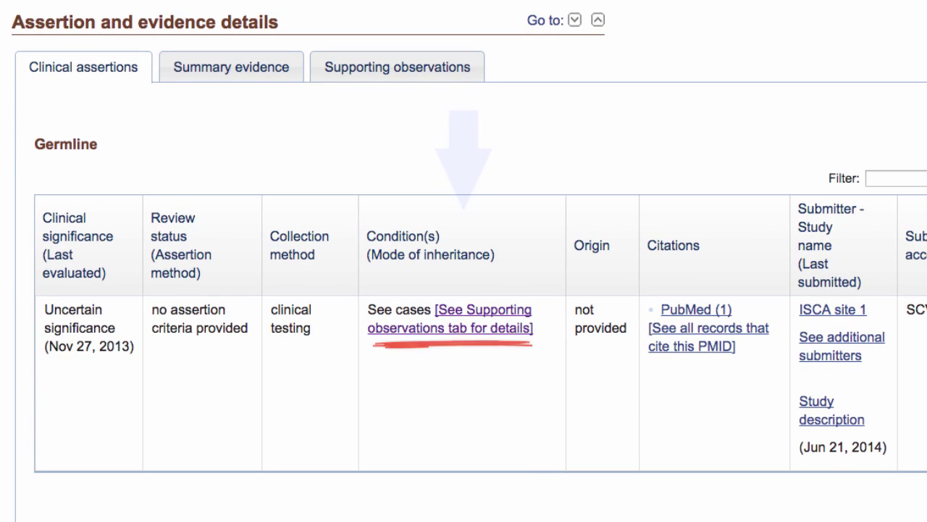
pyautogui.click(467, 71)
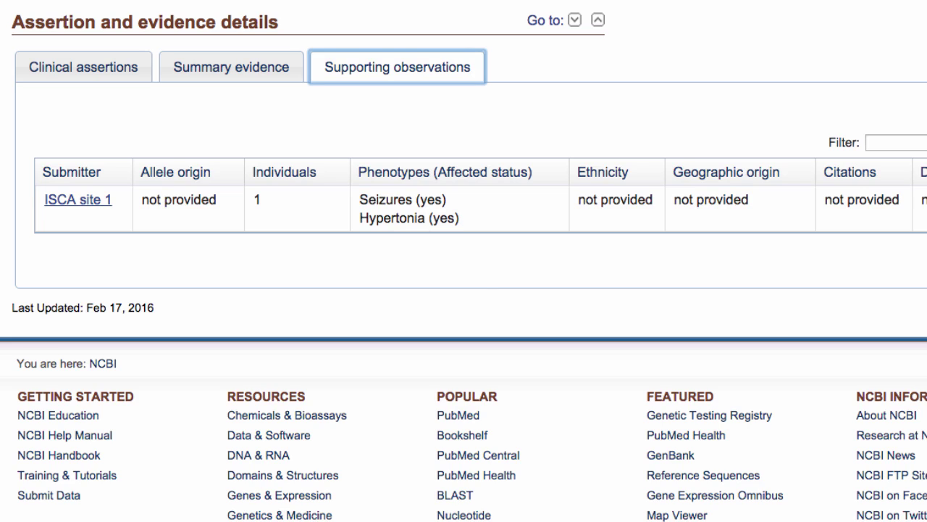
pyautogui.scroll(10, 463, 261)
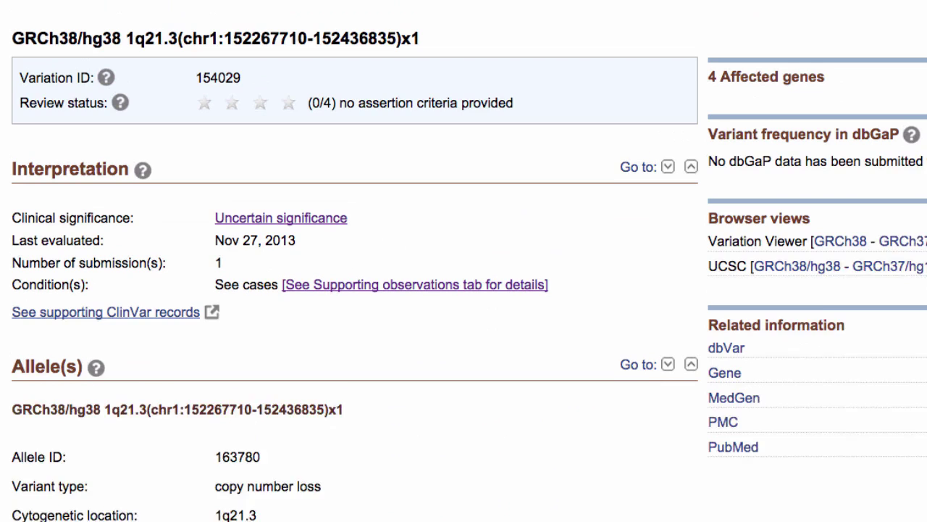
pyautogui.scroll(3, 464, 261)
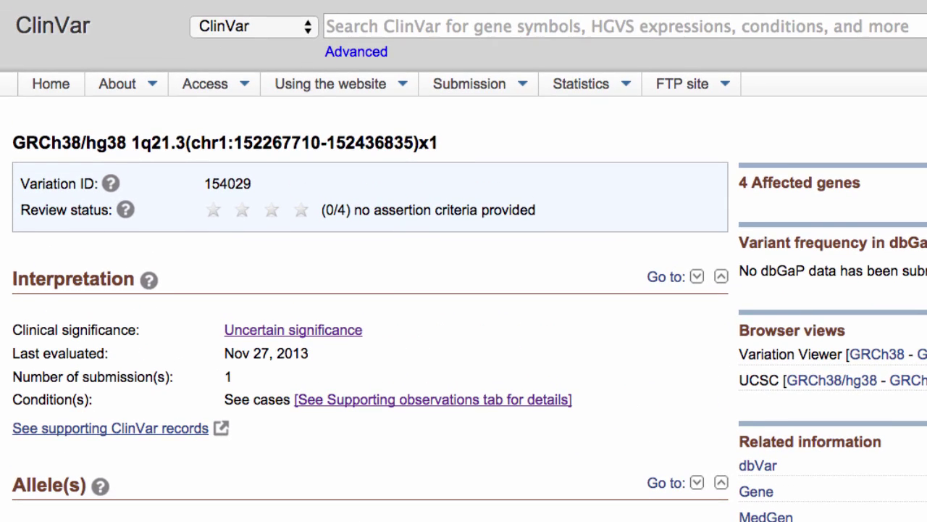
# - Preview the Access and Using the website menus, then go to the ClinVar Home page
pyautogui.click(244, 86)
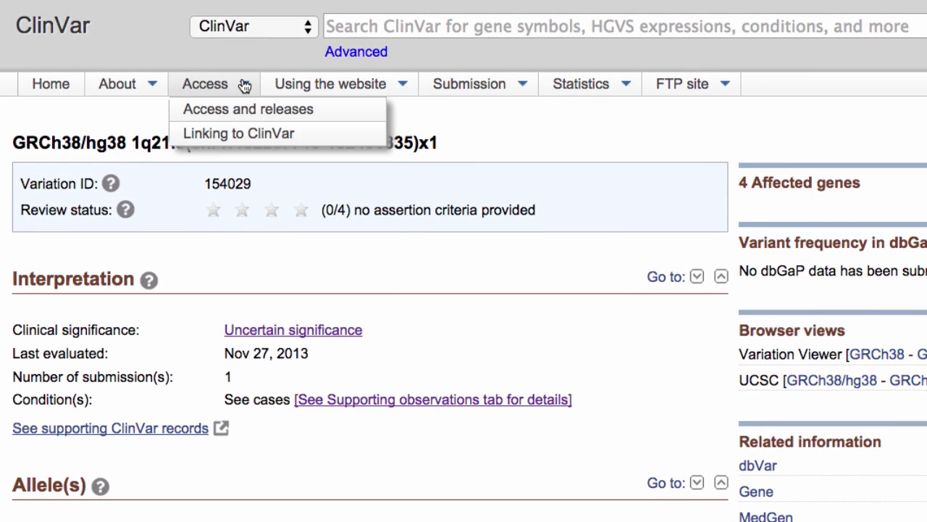
pyautogui.click(404, 85)
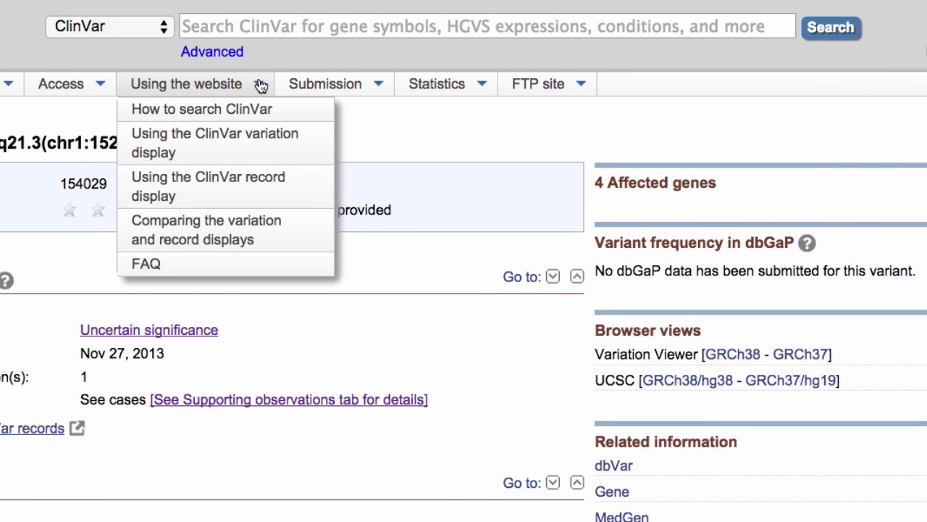
pyautogui.click(60, 89)
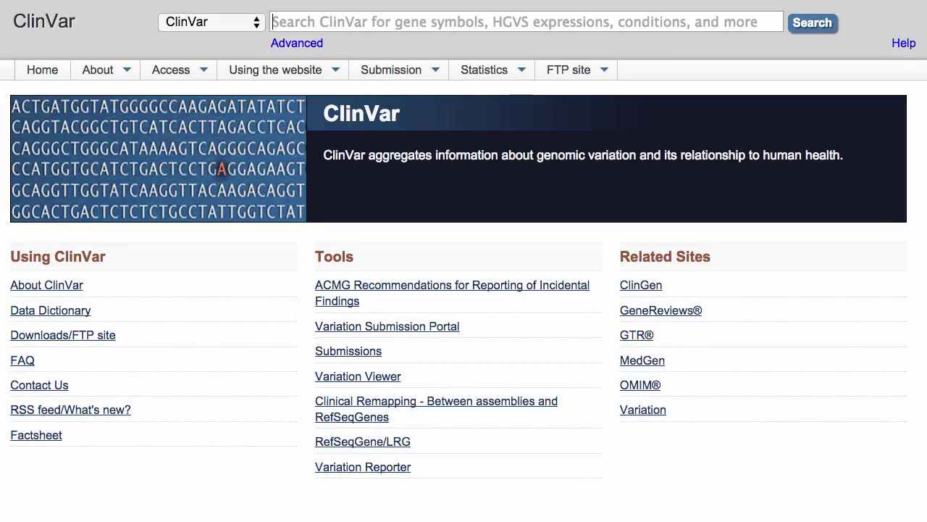